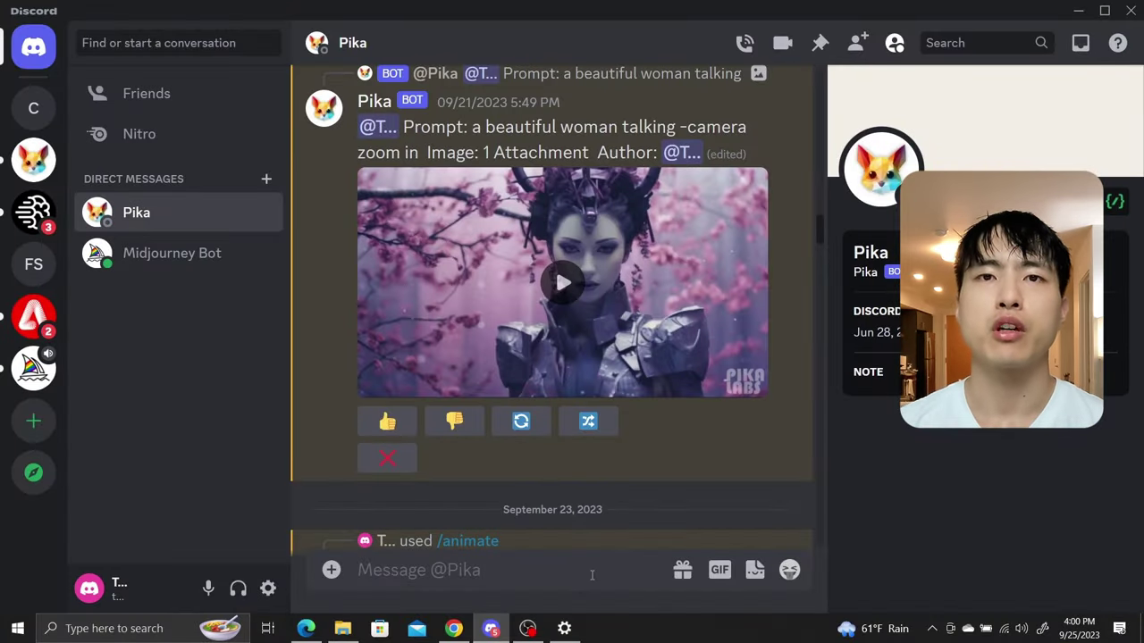
- Send Pika /encrypt_text with message 'fruit' and prompt 'fruit with water splashing'
{"action": "type", "text": "/"}
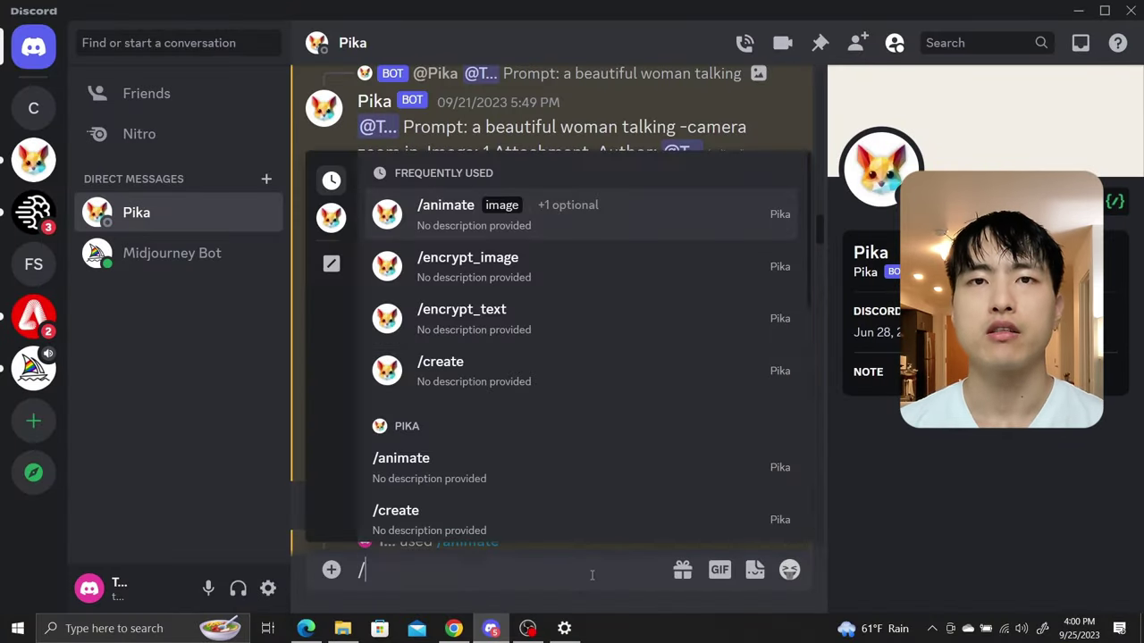
{"action": "type", "text": "encr"}
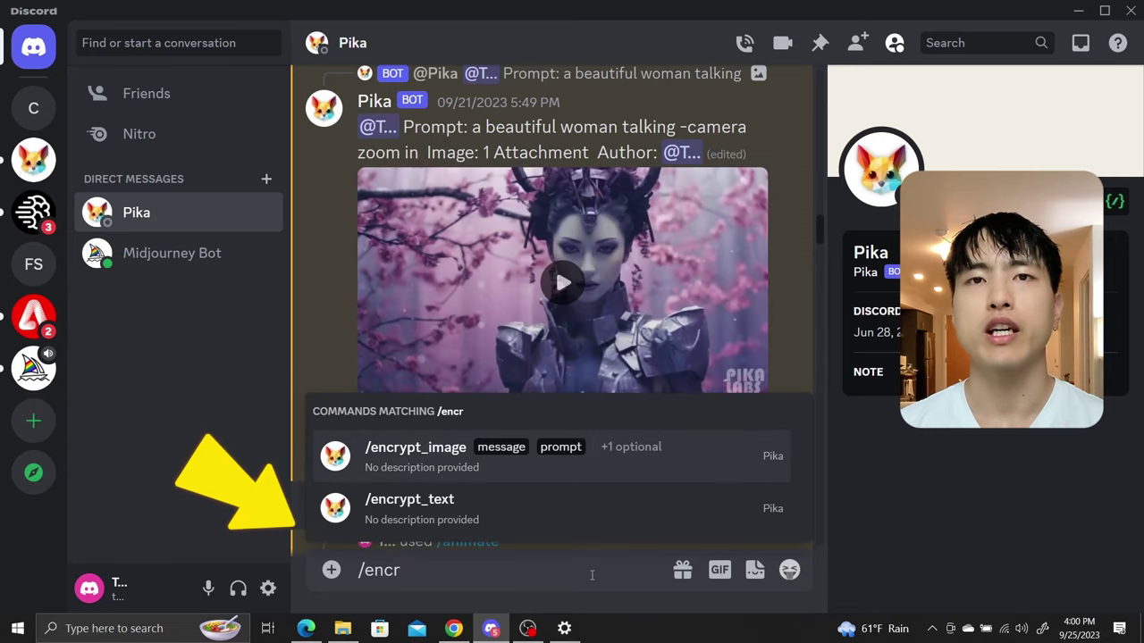
{"action": "type", "text": "ypt_text"}
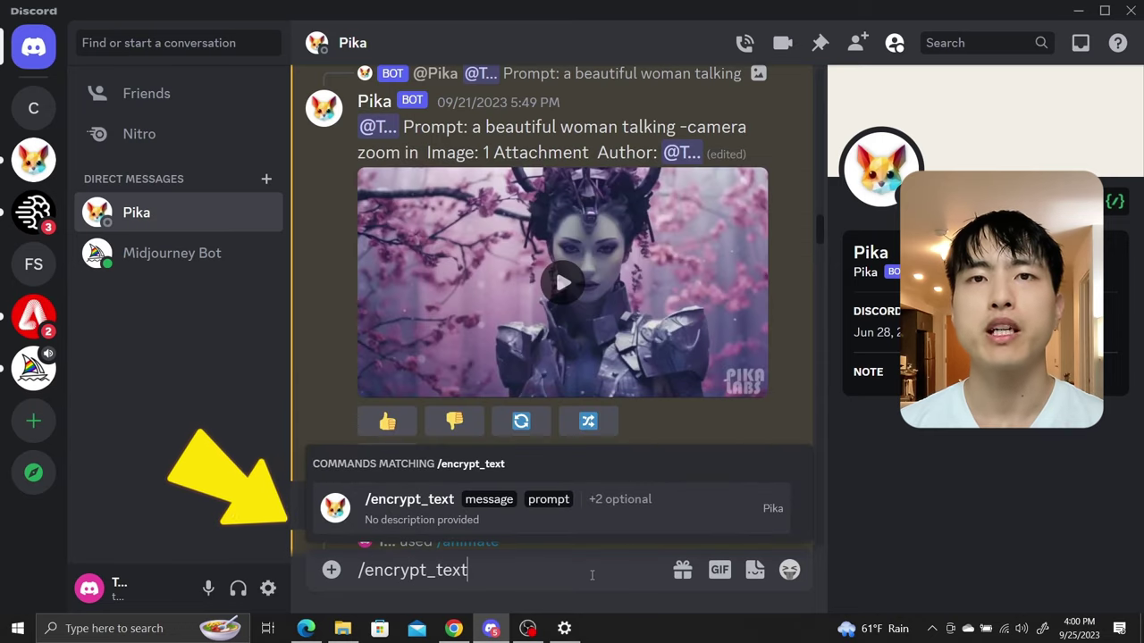
{"action": "key", "text": "Tab"}
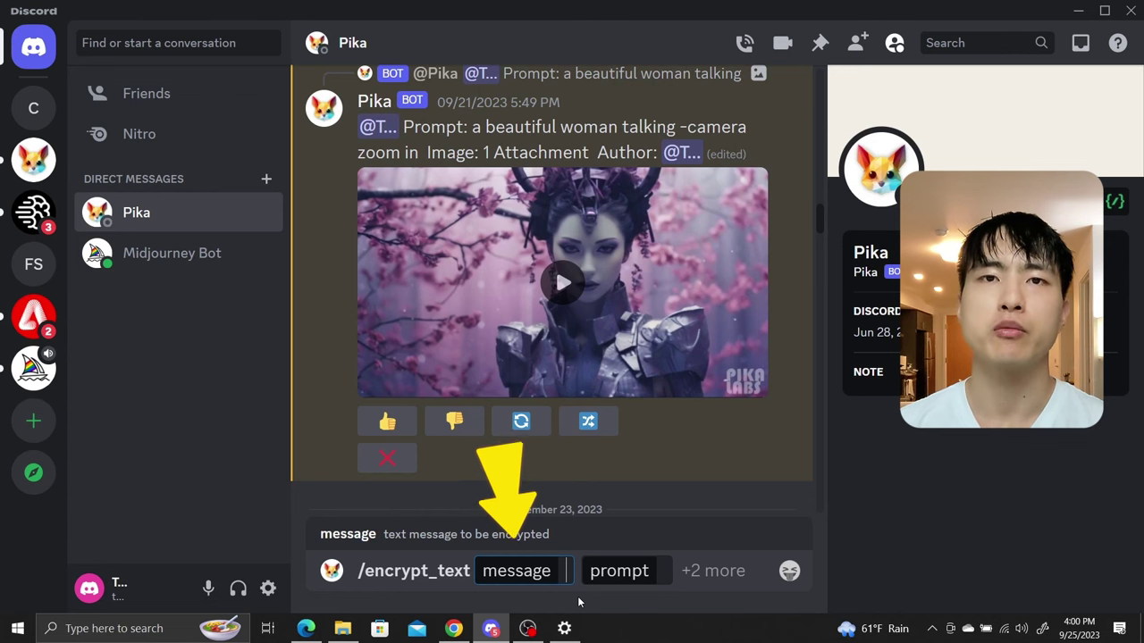
{"action": "type", "text": "fruit"}
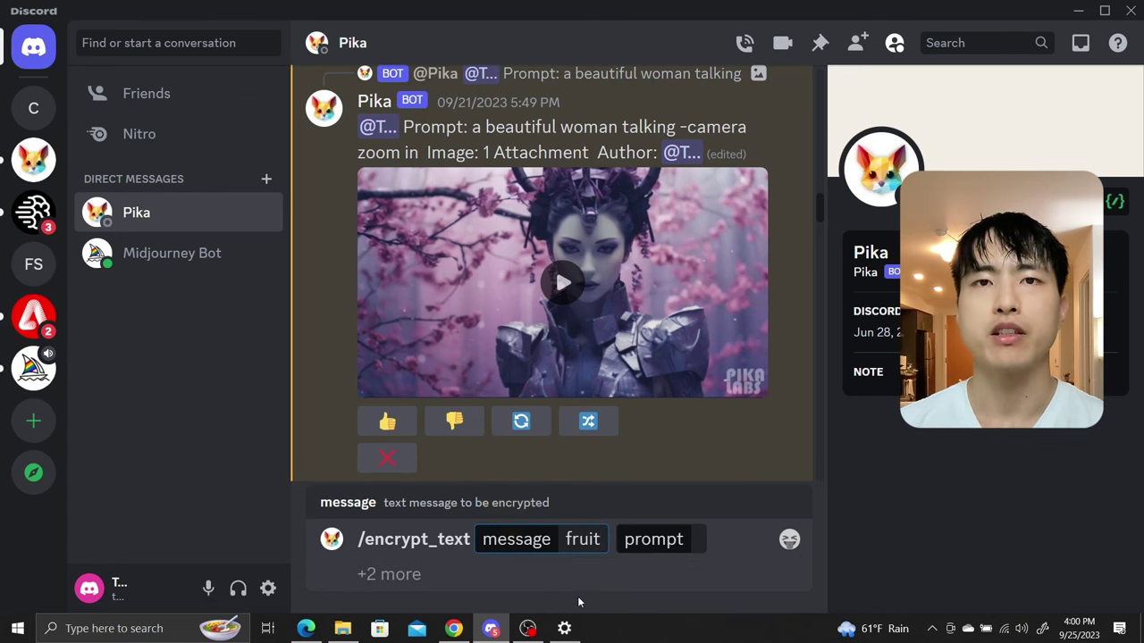
{"action": "key", "text": "Tab"}
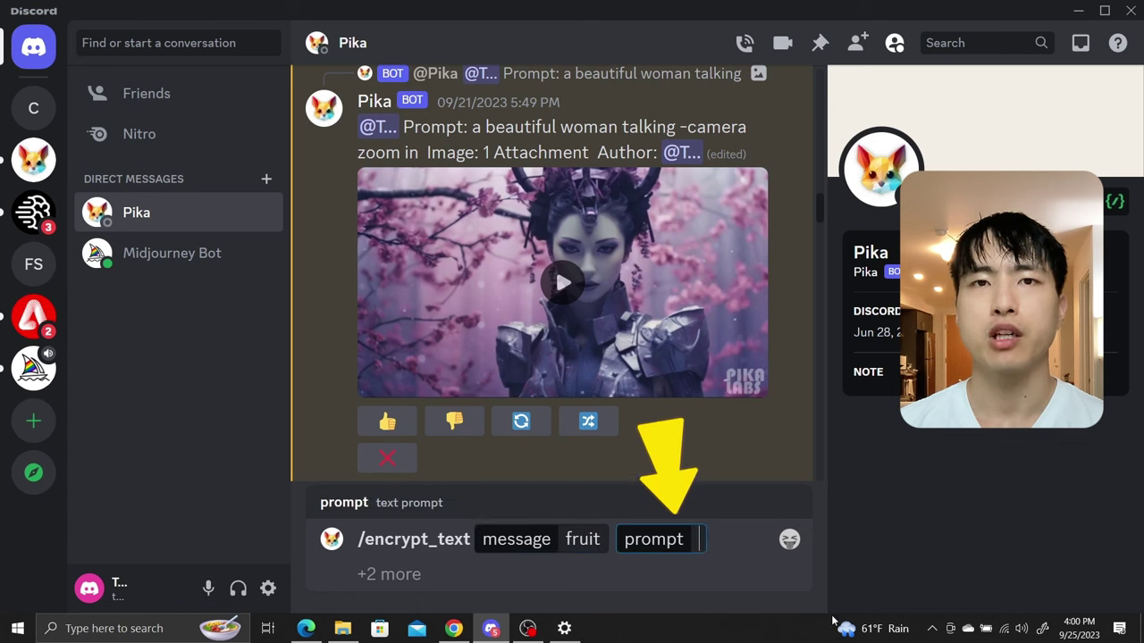
{"action": "type", "text": "fruit with water splashing"}
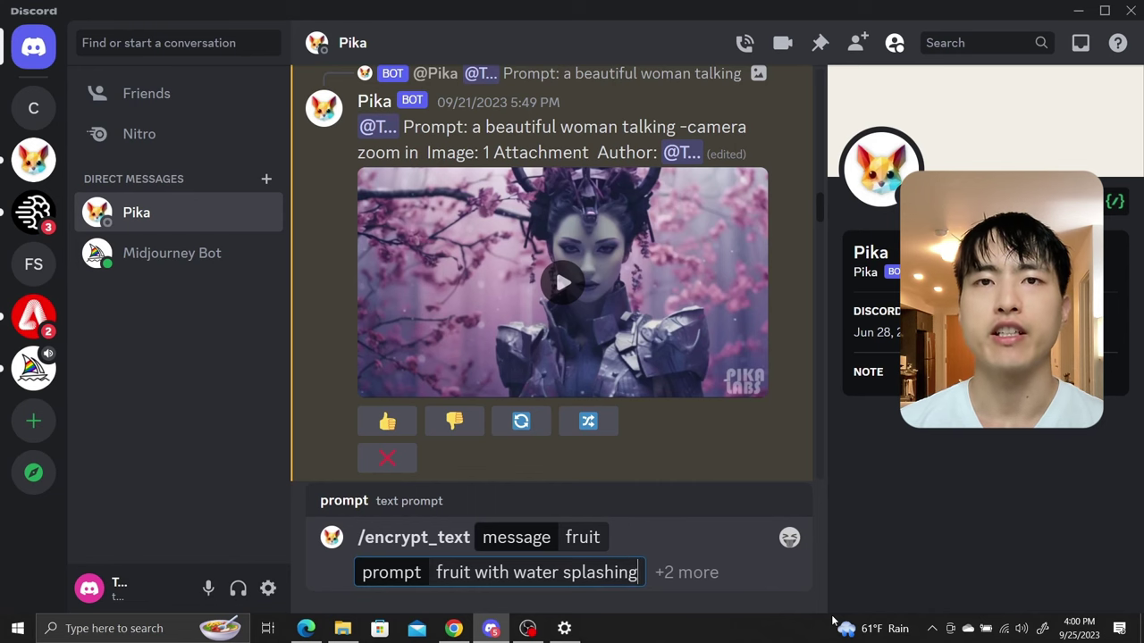
{"action": "key", "text": "Return"}
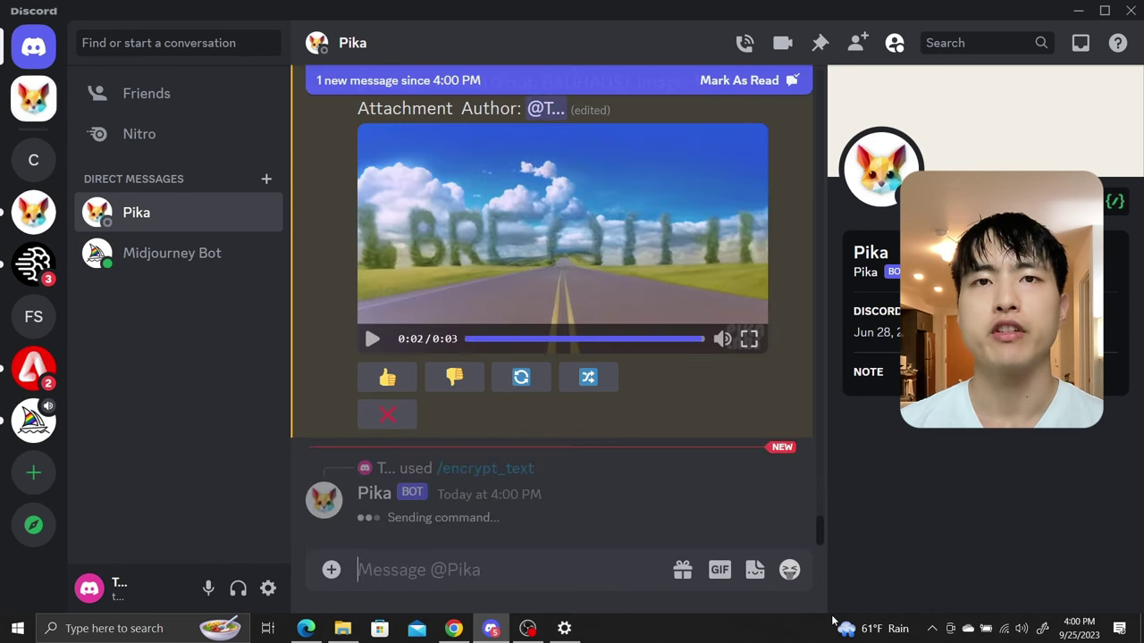
- Scroll back to yesterday's fruit-with-water-splashing video and play it
{"action": "scroll", "coordinate": [576, 363], "scroll_direction": "up", "scroll_amount": 5}
{"action": "left_click", "coordinate": [578, 366]}
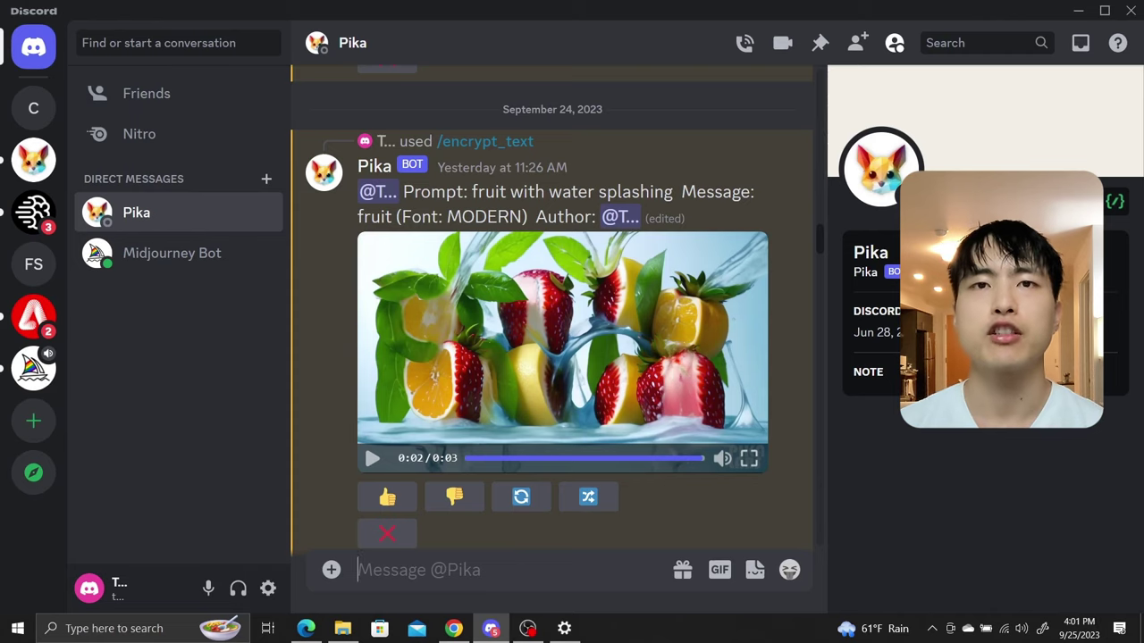
- Begin an /encrypt_text command with hidden message 'fruit', leaving the prompt to fill
{"action": "type", "text": "/encry"}
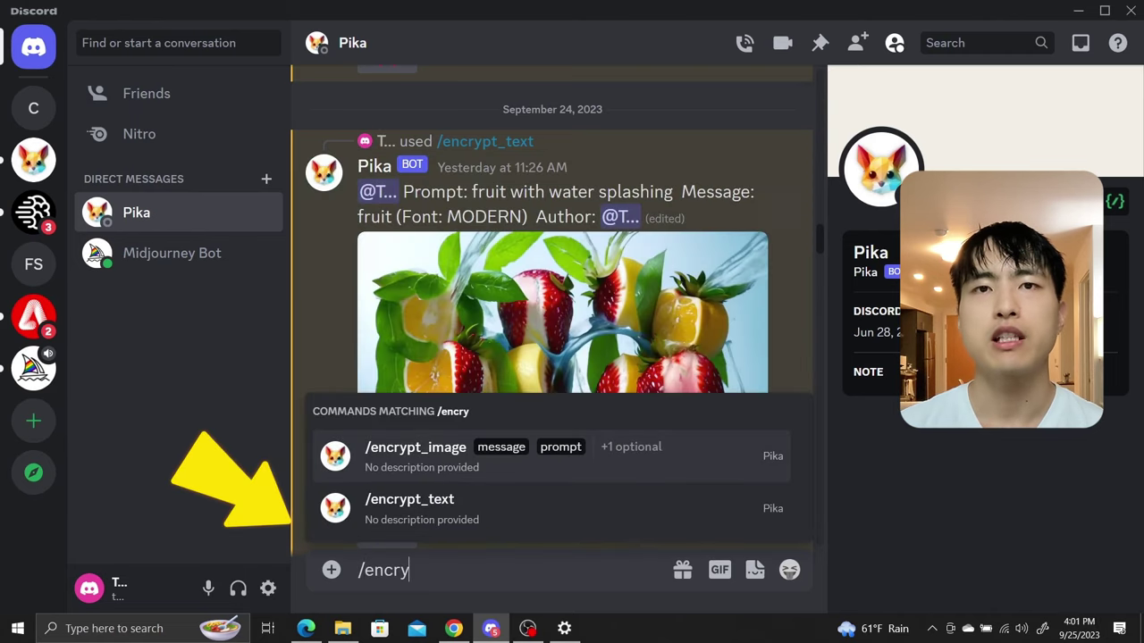
{"action": "type", "text": "pt_text"}
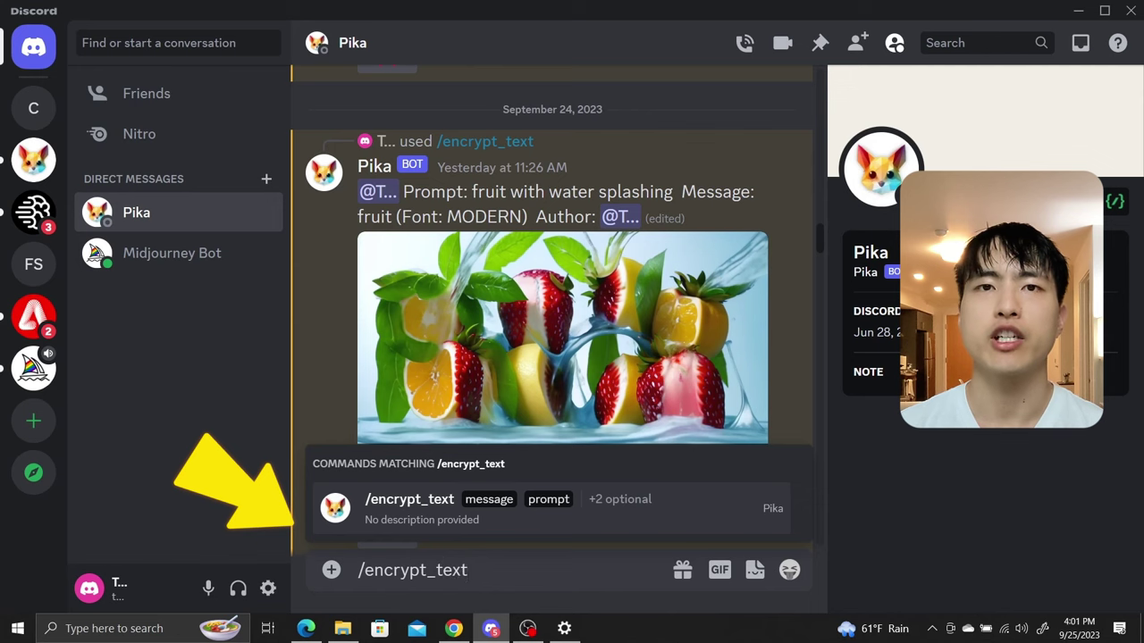
{"action": "key", "text": "Tab"}
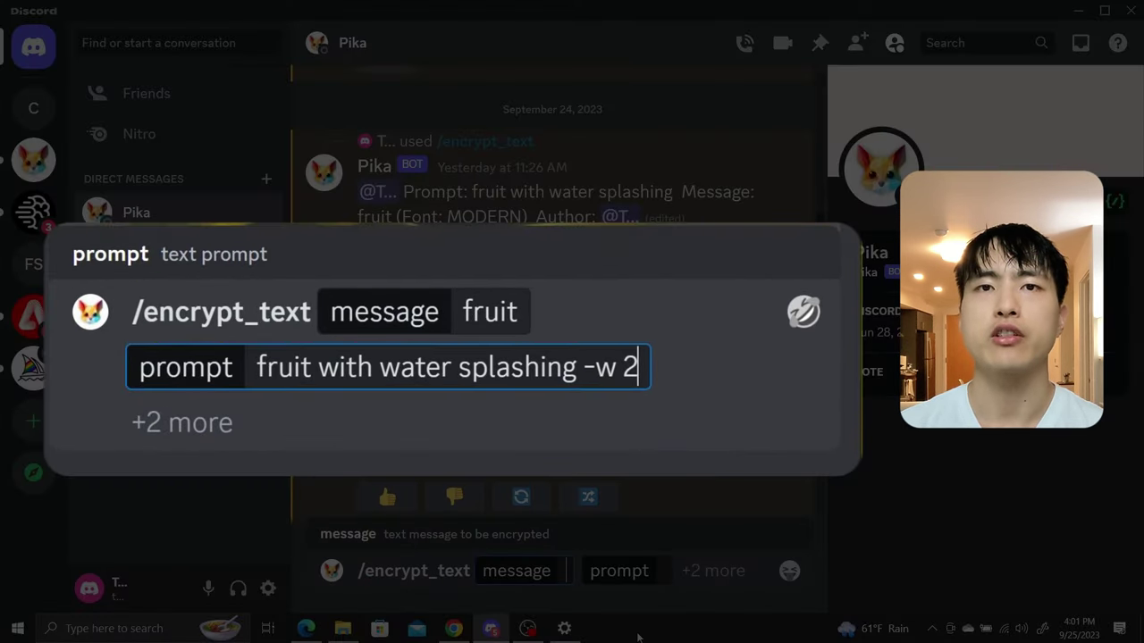
{"action": "type", "text": "f"}
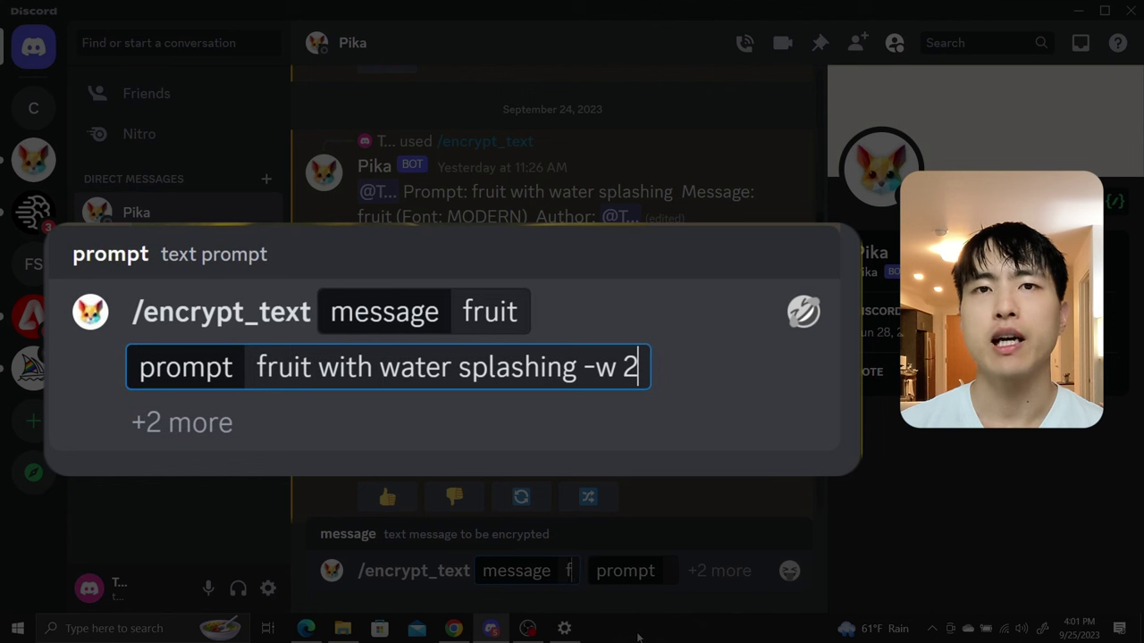
{"action": "type", "text": "ruit"}
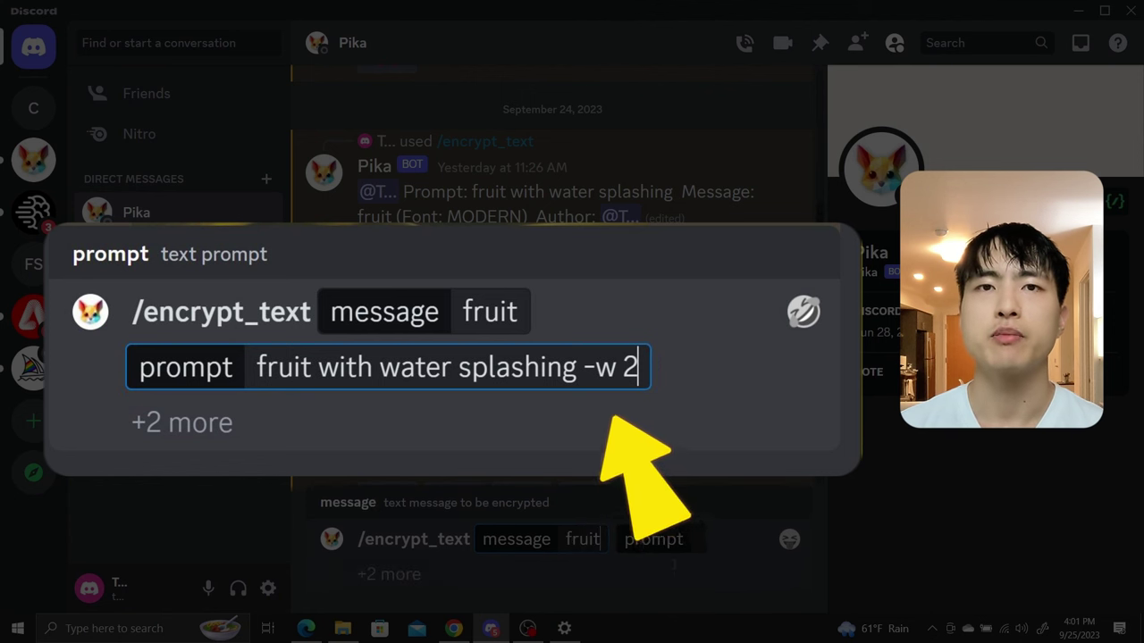
{"action": "key", "text": "Tab"}
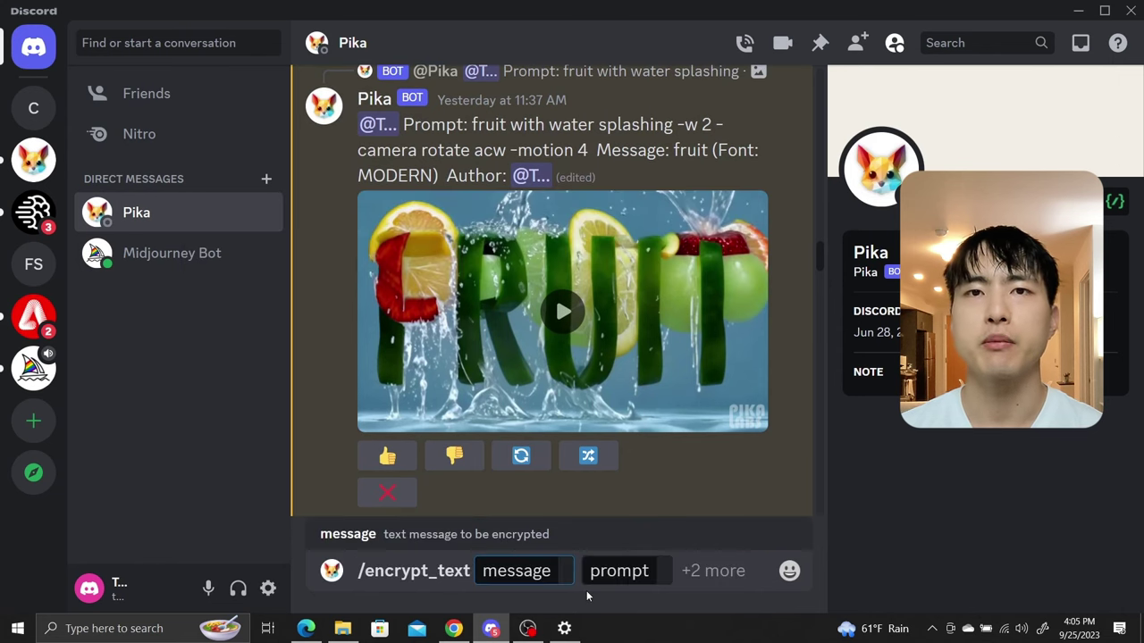
- Request hidden text 'beach day' with prompt 'miami beach -w 2 -motion 4', then play the video
{"action": "type", "text": "beach day"}
{"action": "key", "text": "Tab"}
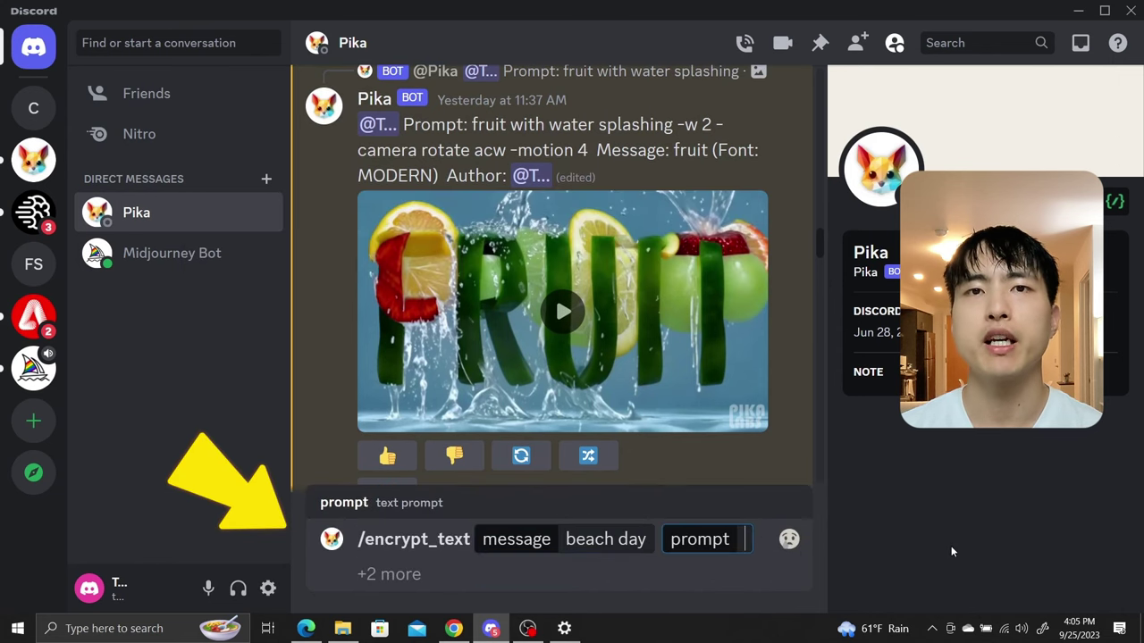
{"action": "type", "text": "miami beach -w 2 -motion 4"}
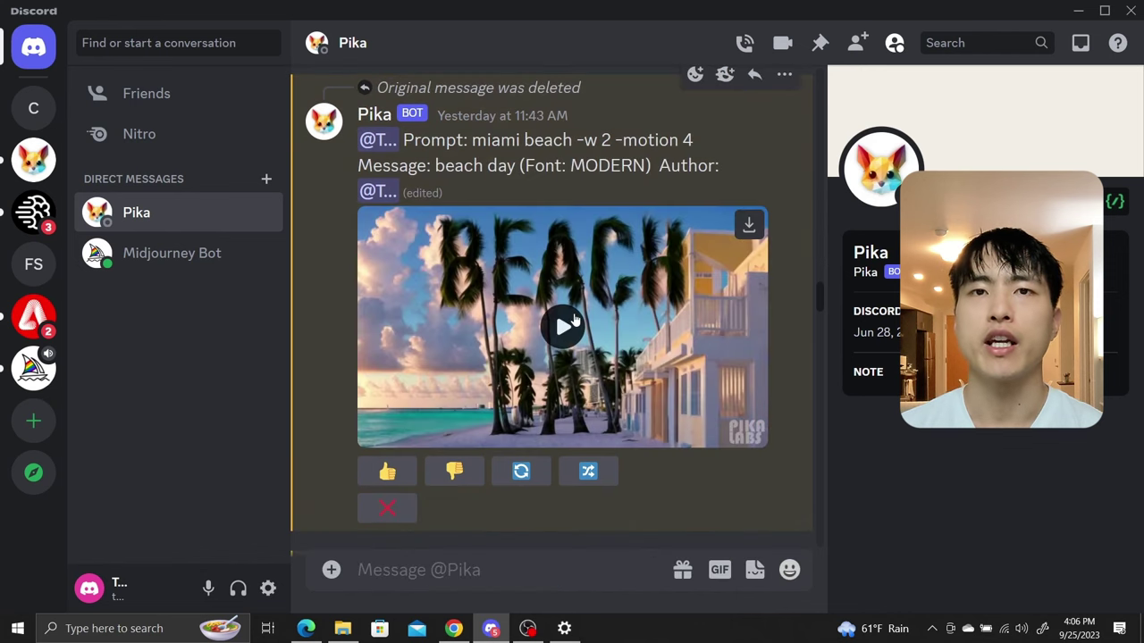
{"action": "left_click", "coordinate": [652, 404]}
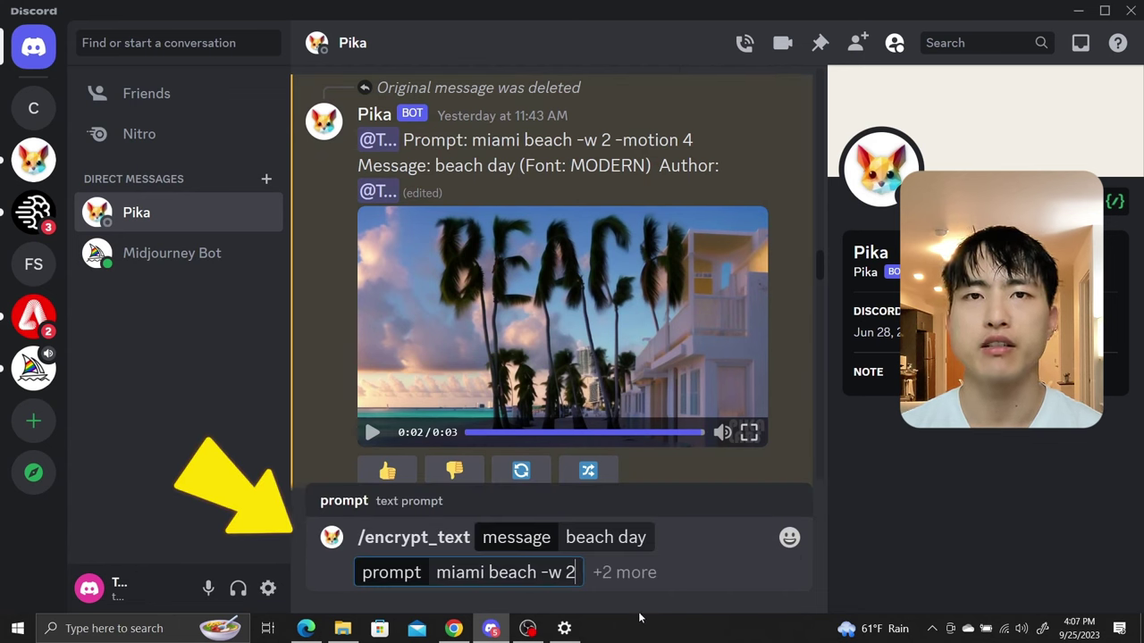
- Add a font option to the /encrypt_text command and choose RETRO
{"action": "left_click", "coordinate": [640, 577]}
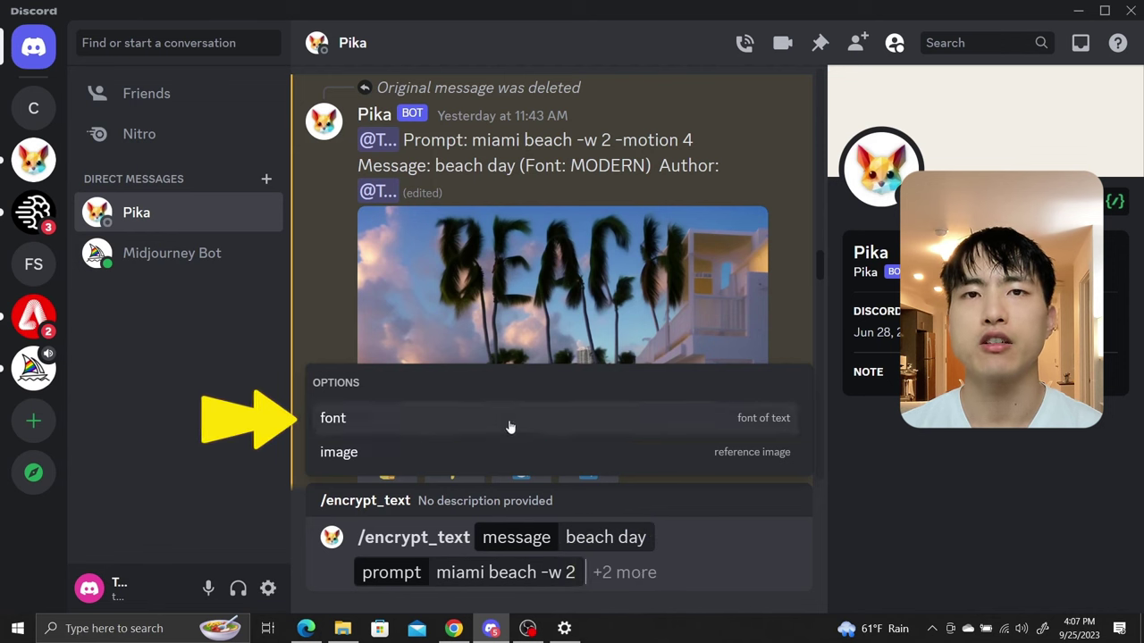
{"action": "left_click", "coordinate": [510, 427]}
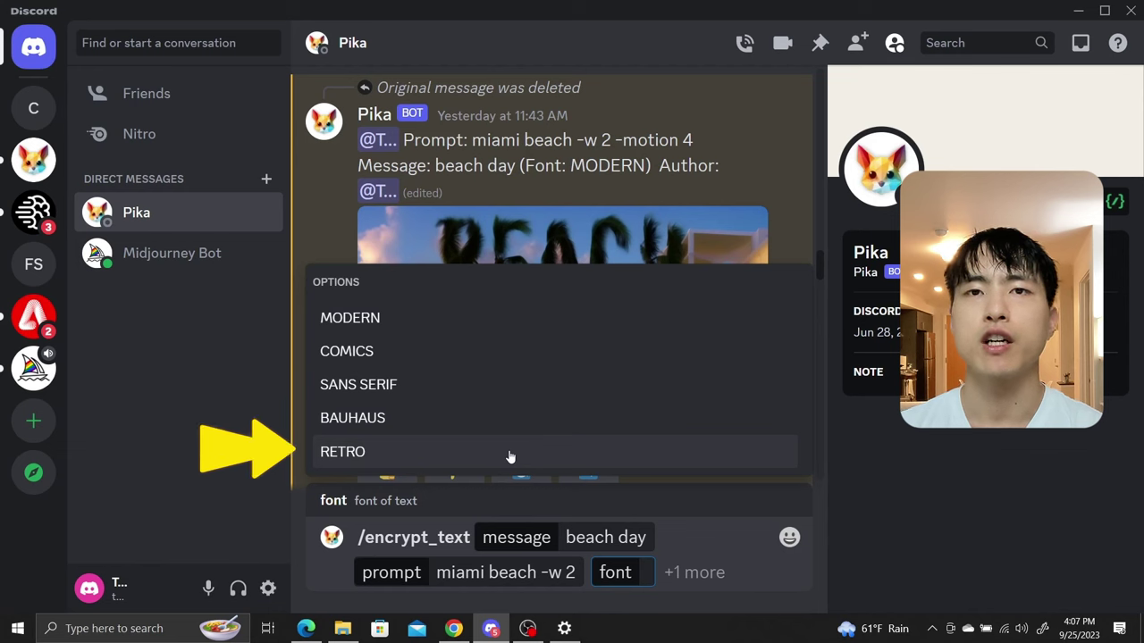
{"action": "left_click", "coordinate": [509, 457]}
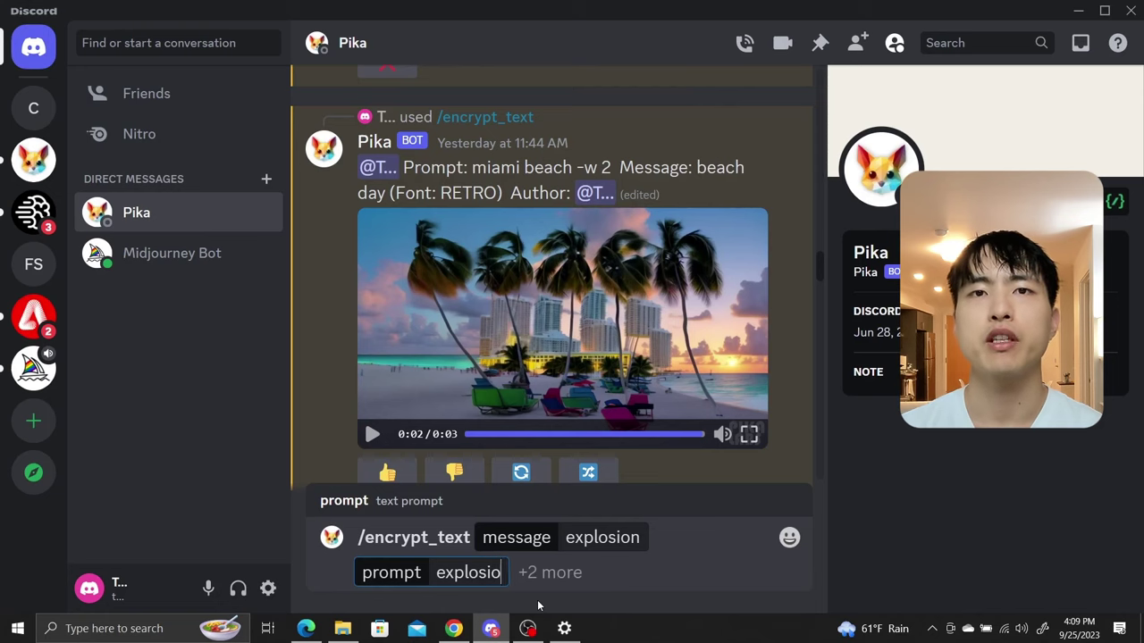
- Complete the prompt as 'explosion' to match the hidden message 'explosion'
{"action": "type", "text": "n"}
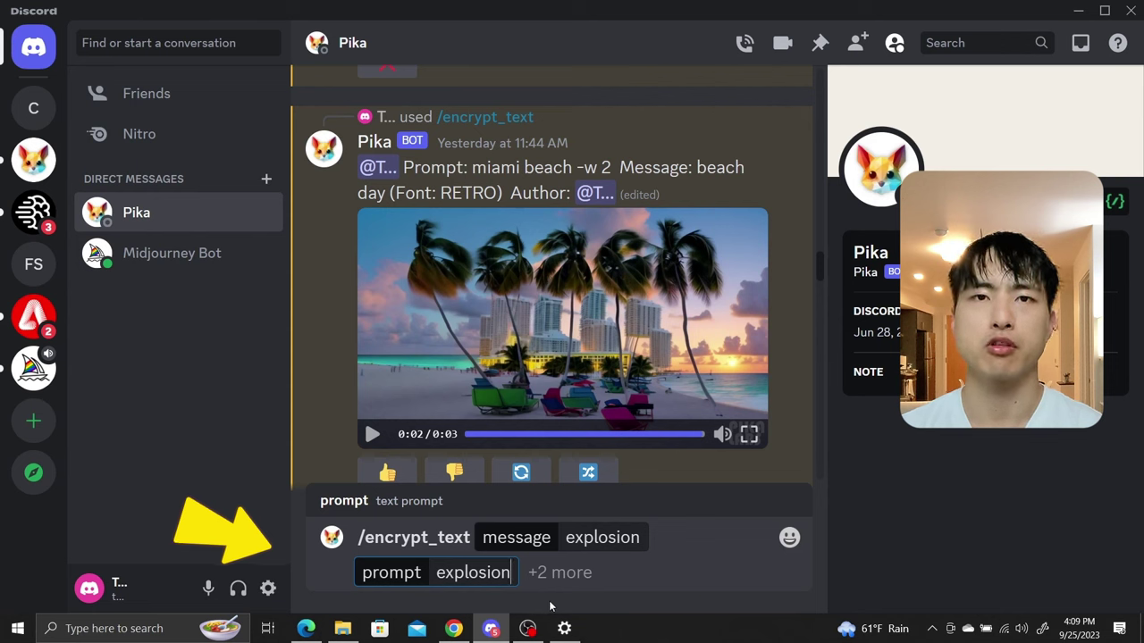
- Upload a reference image for the explosion command, preview logo_2.png, and start typing /encrypt_i
{"action": "left_click", "coordinate": [561, 573]}
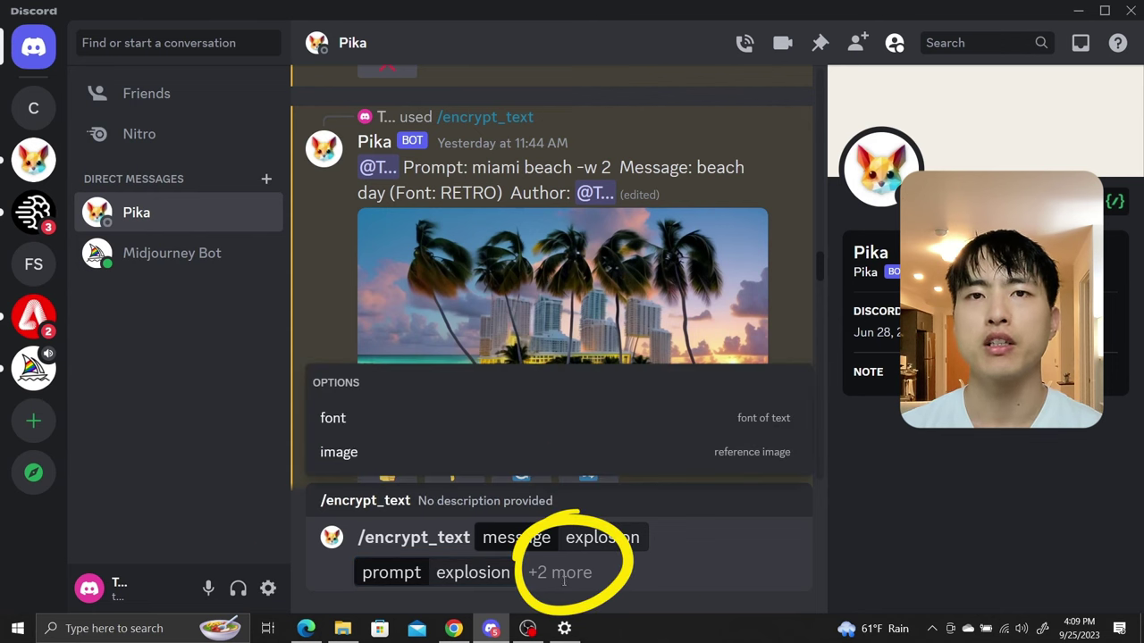
{"action": "left_click", "coordinate": [463, 461]}
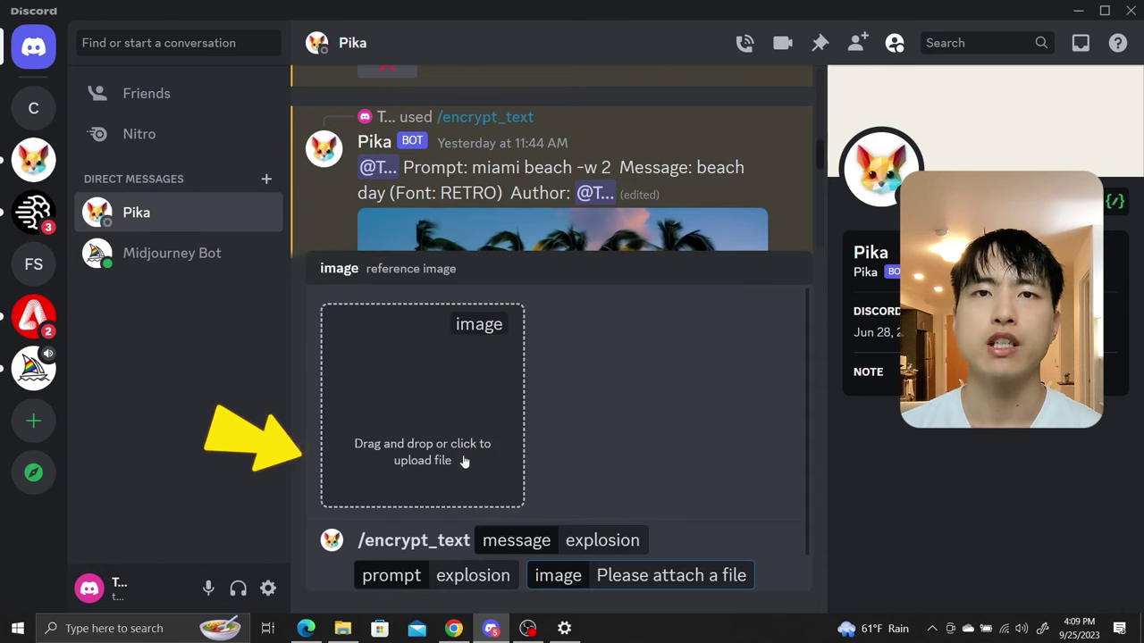
{"action": "left_click", "coordinate": [504, 475]}
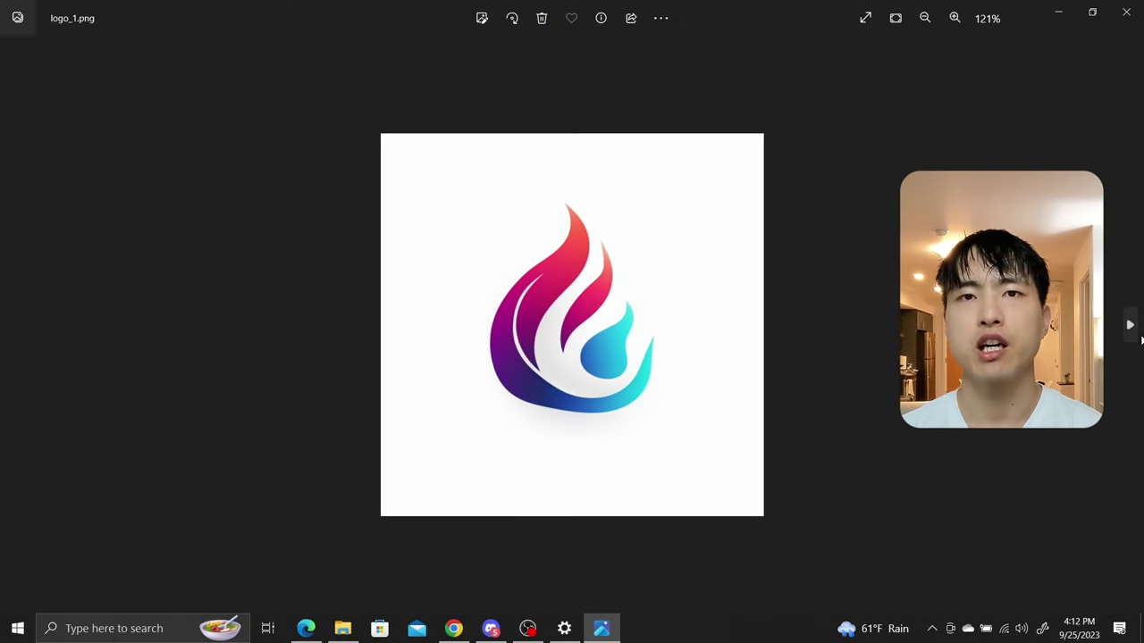
{"action": "left_click", "coordinate": [1130, 327]}
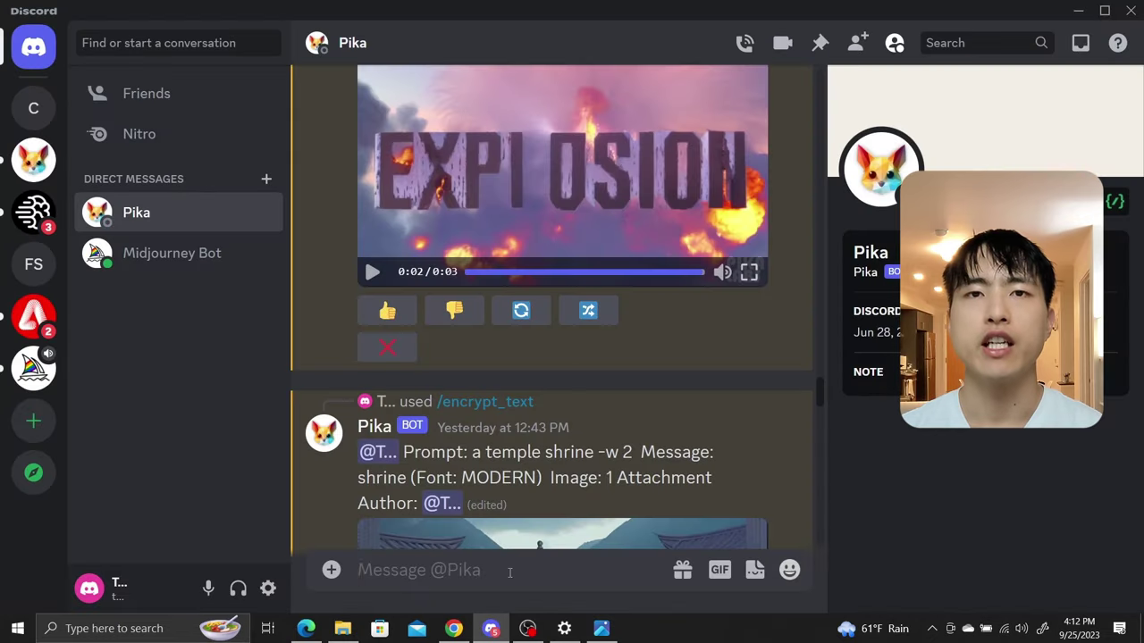
{"action": "type", "text": "/encr"}
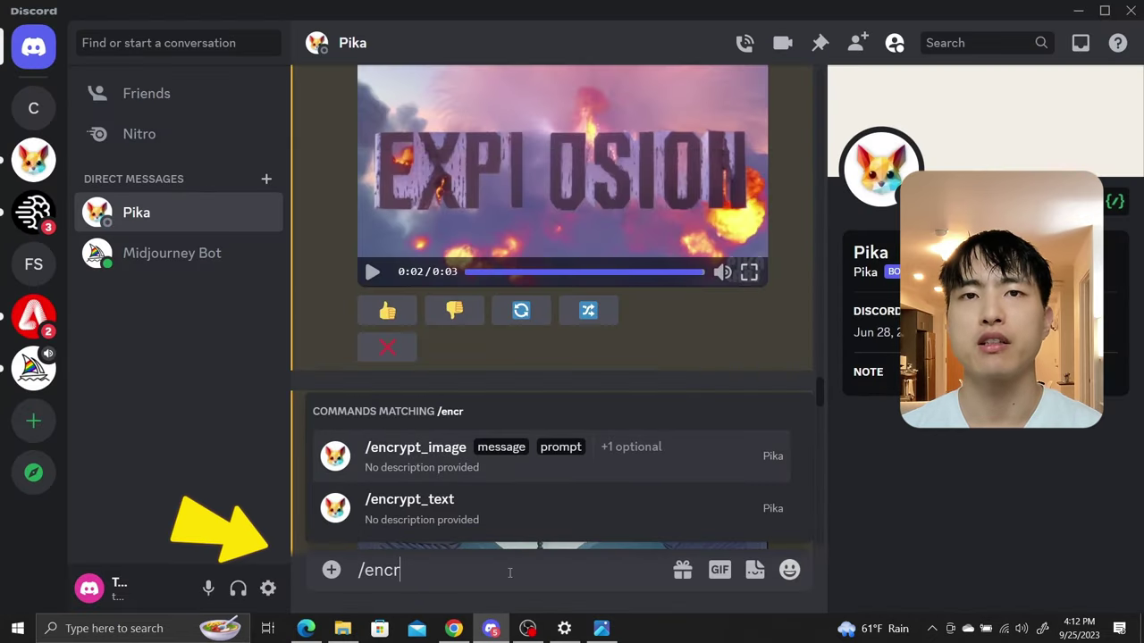
{"action": "type", "text": "ypt_image"}
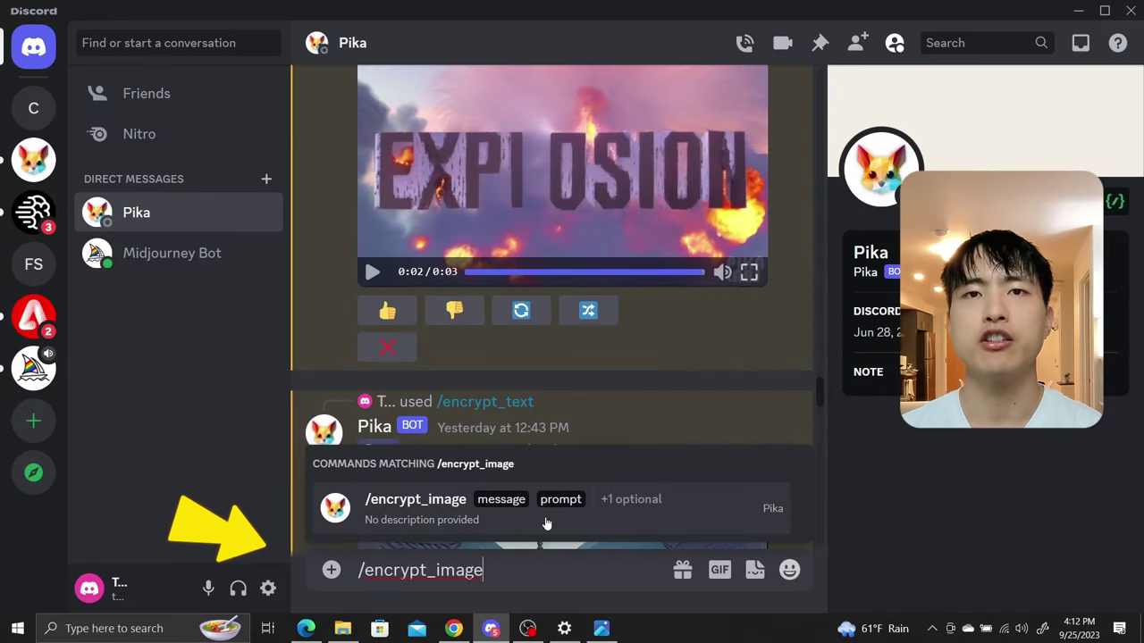
- Choose /encrypt_image, attach logo_1.png as the hidden image, then type encrypt_image again
{"action": "left_click", "coordinate": [547, 523]}
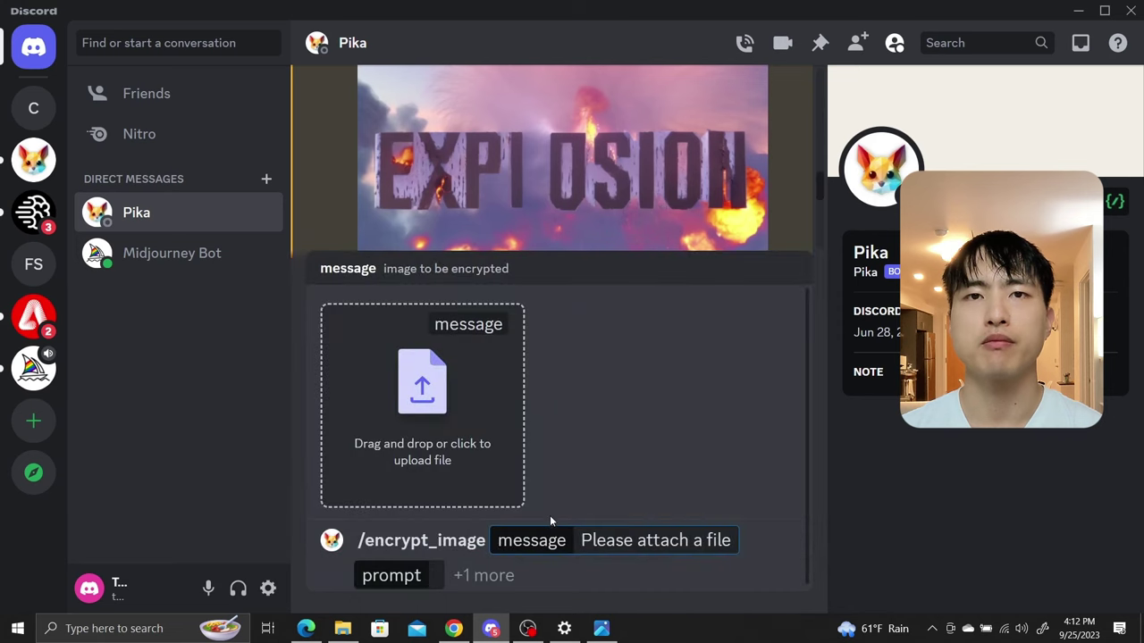
{"action": "left_click", "coordinate": [389, 420]}
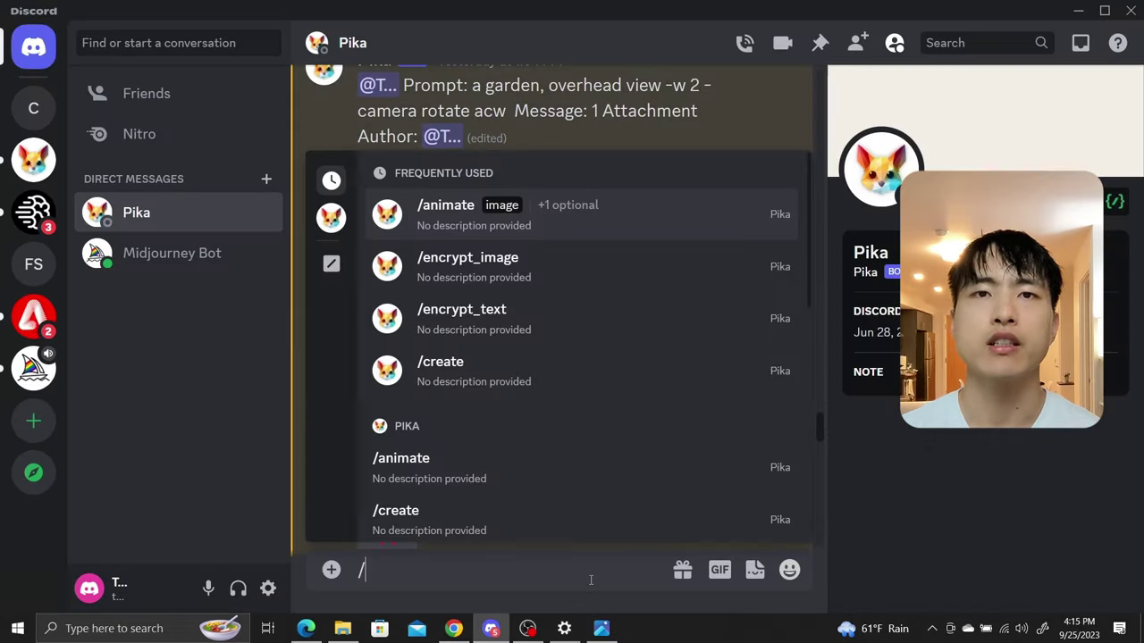
{"action": "type", "text": "encr"}
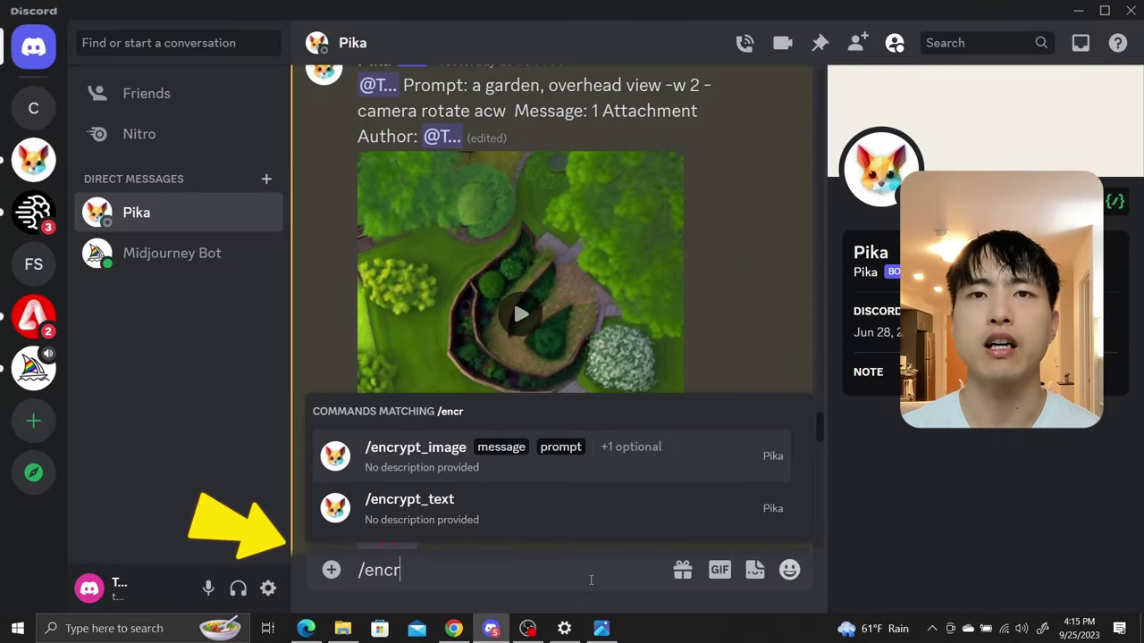
{"action": "type", "text": "ypt_image"}
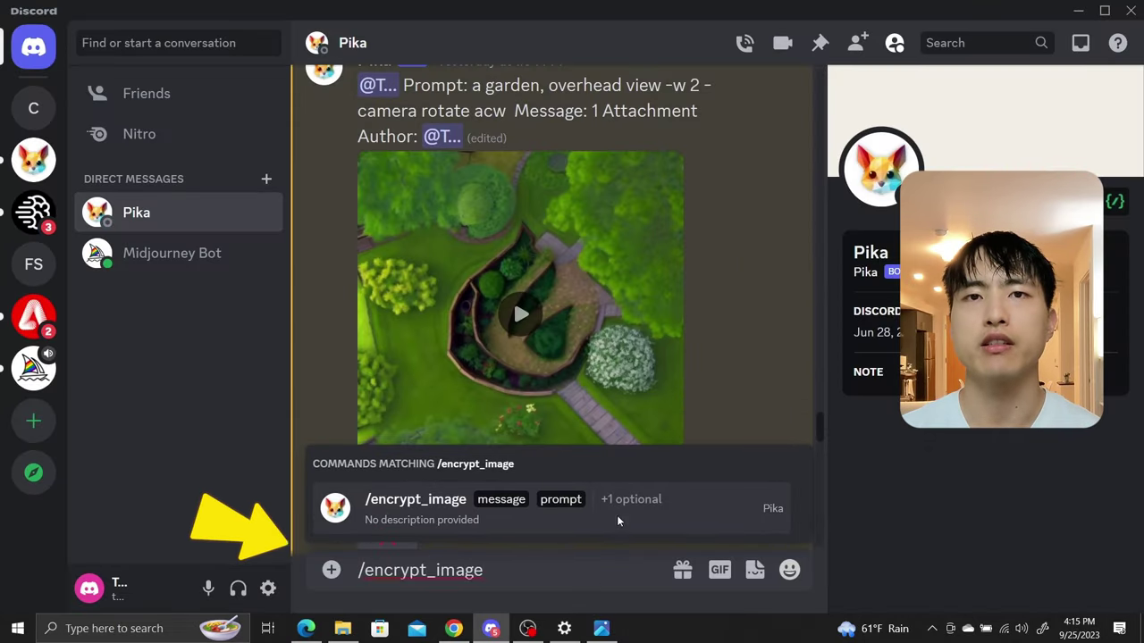
- Start /encrypt_image hiding pikachu.png, adding prompt flags '-w 2 -camera pan up right'
{"action": "left_click", "coordinate": [616, 510]}
{"action": "left_click", "coordinate": [506, 365]}
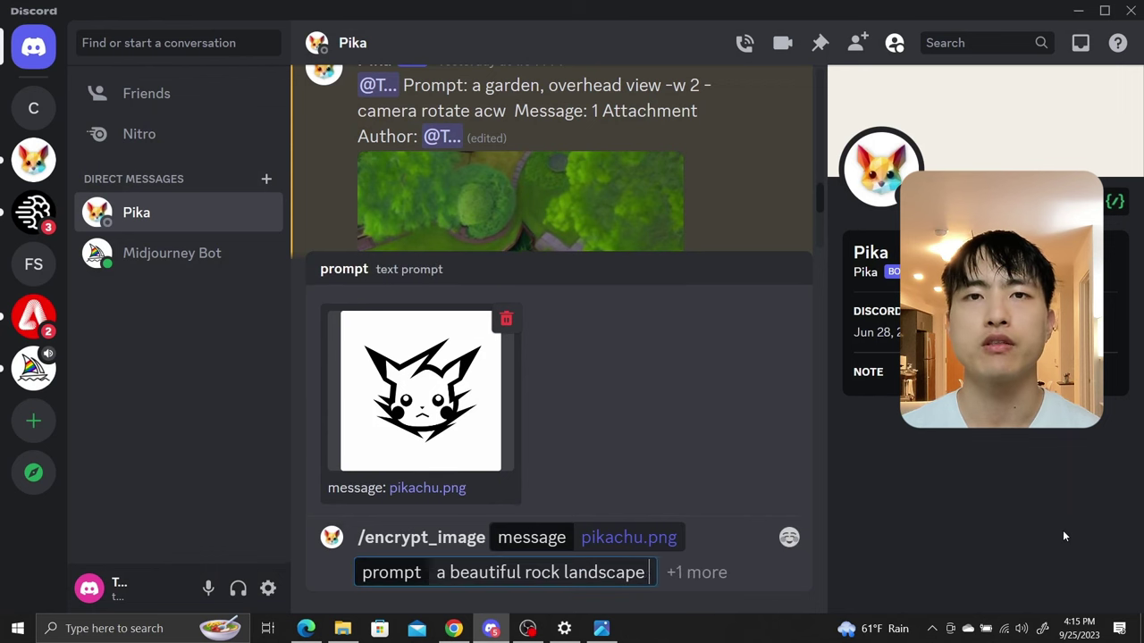
{"action": "type", "text": "-w 2 -ca"}
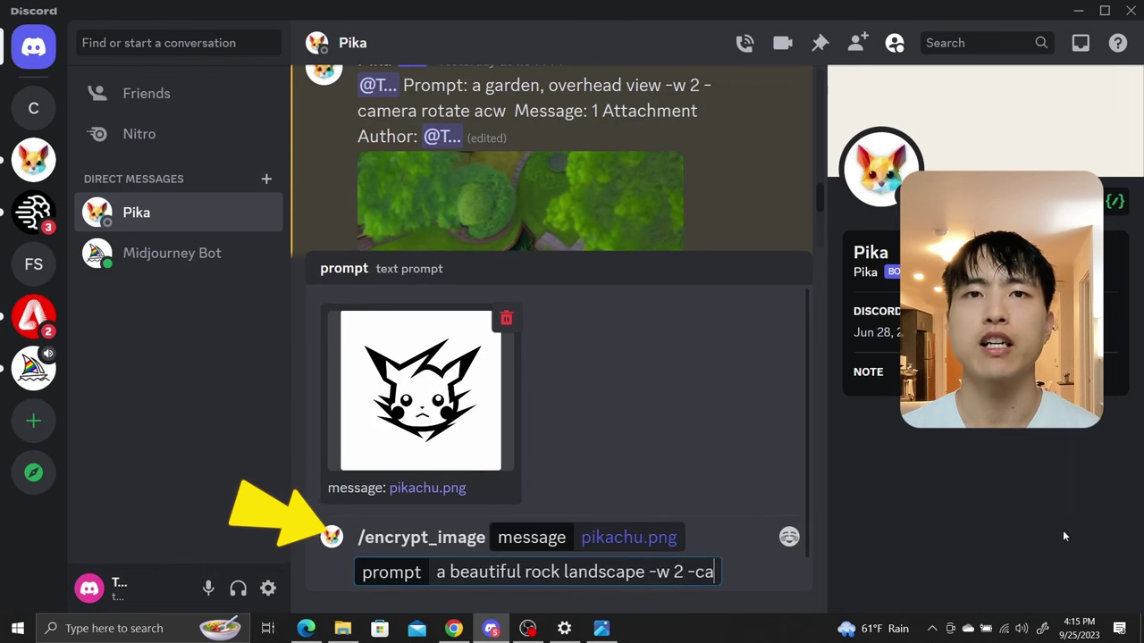
{"action": "type", "text": "mera pan up"}
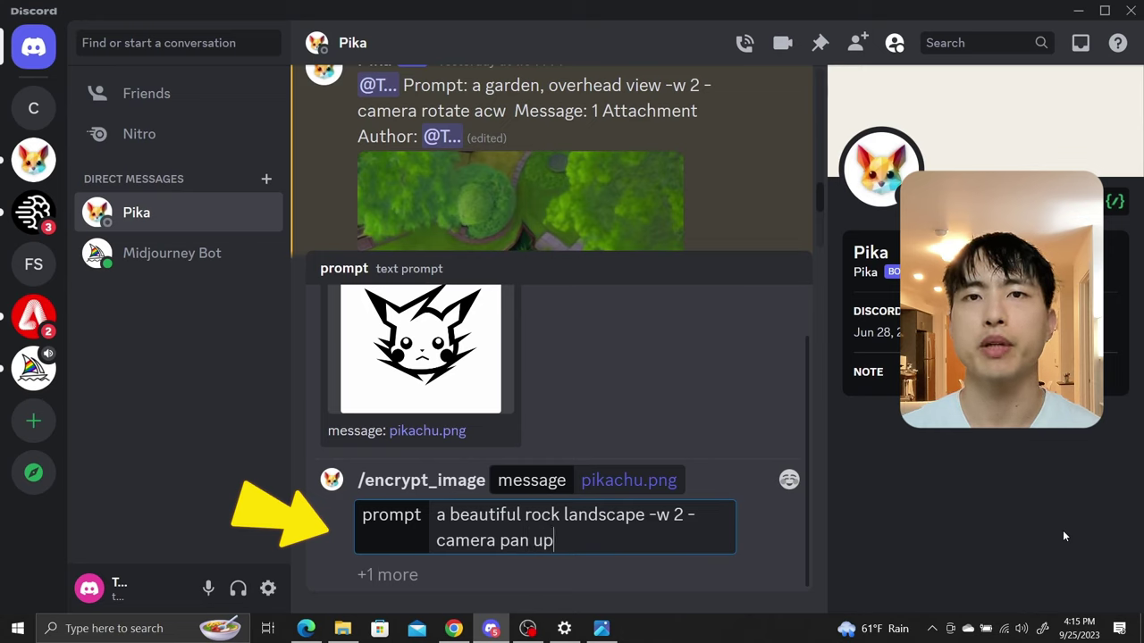
{"action": "type", "text": " right"}
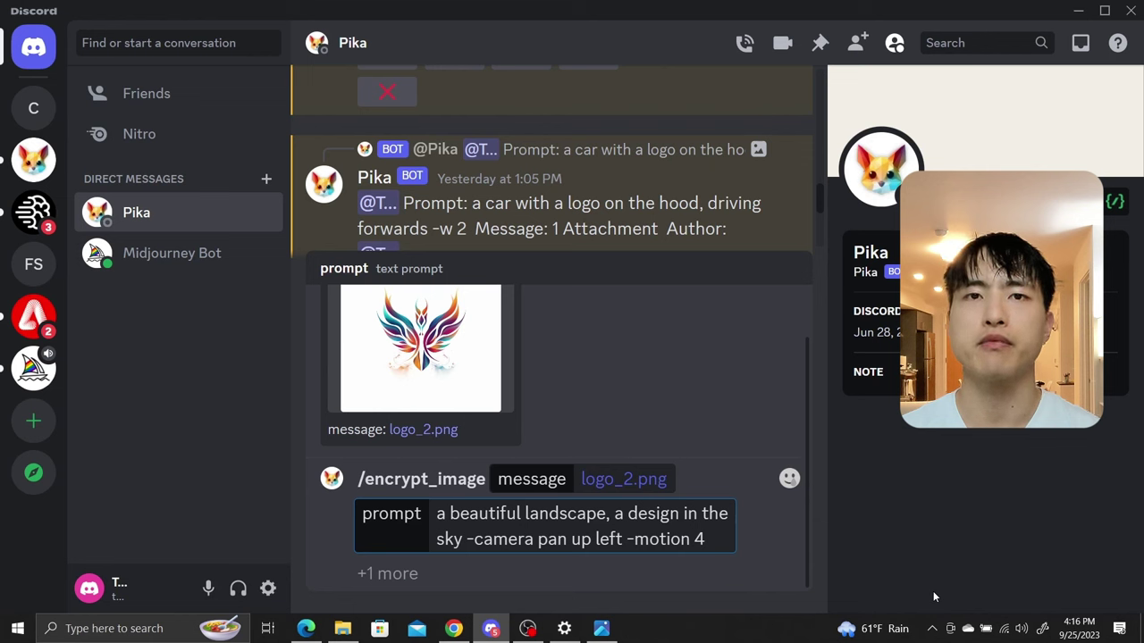
- Attach landscape_light.png as the /encrypt_image command's reference image
{"action": "left_click", "coordinate": [388, 574]}
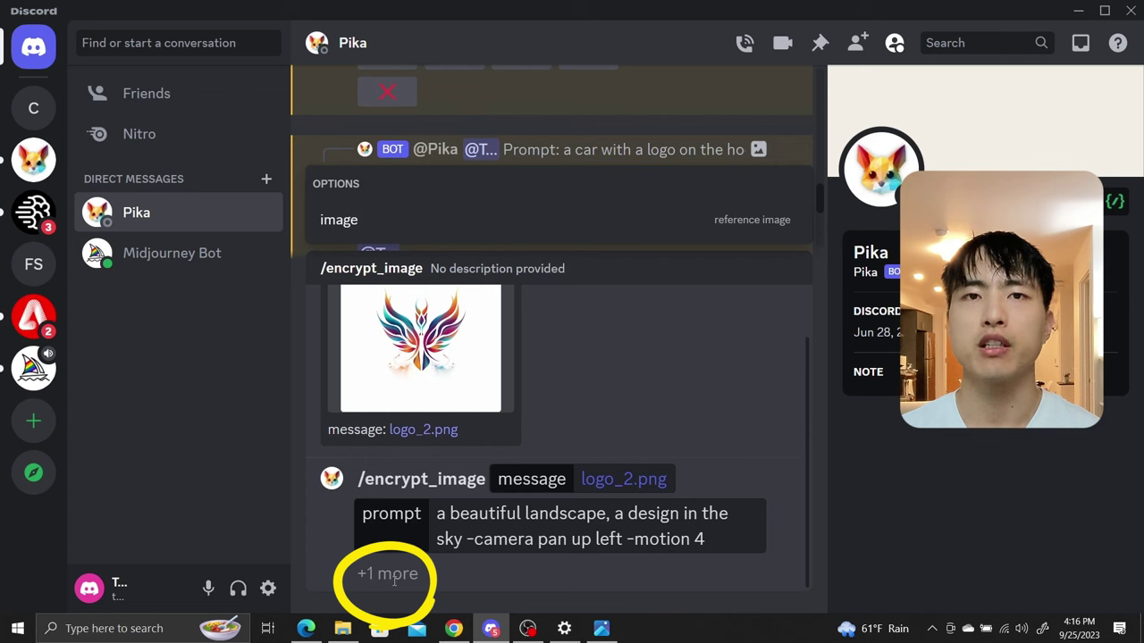
{"action": "left_click", "coordinate": [625, 238]}
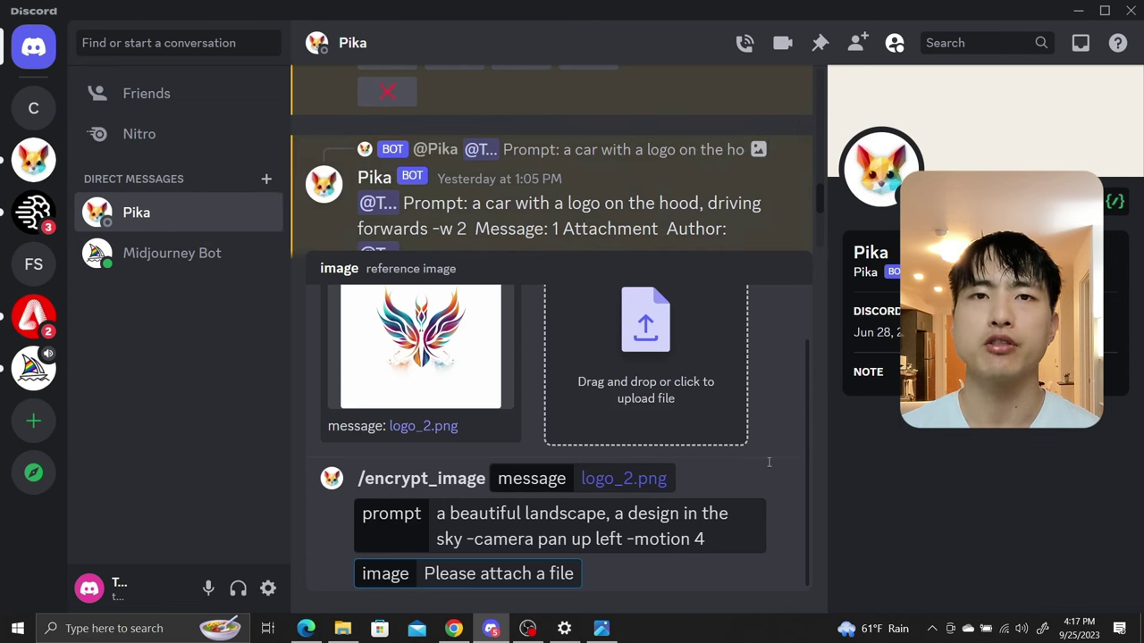
{"action": "left_click_drag", "start_coordinate": [769, 470], "coordinate": [769, 469]}
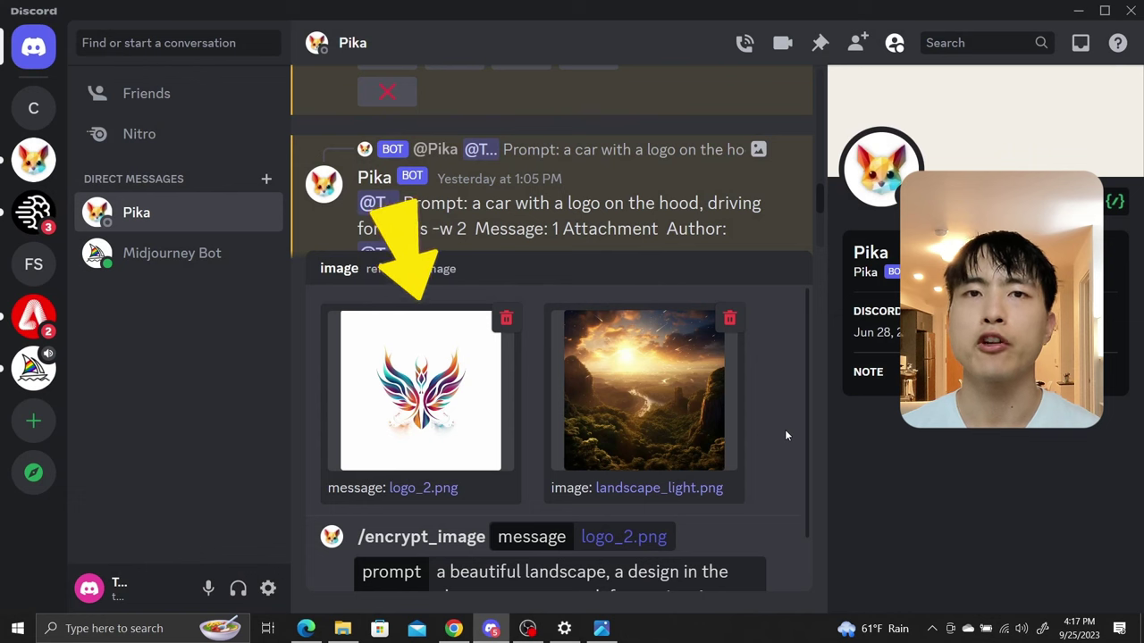
{"action": "scroll", "coordinate": [786, 435], "scroll_direction": "down", "scroll_amount": 1}
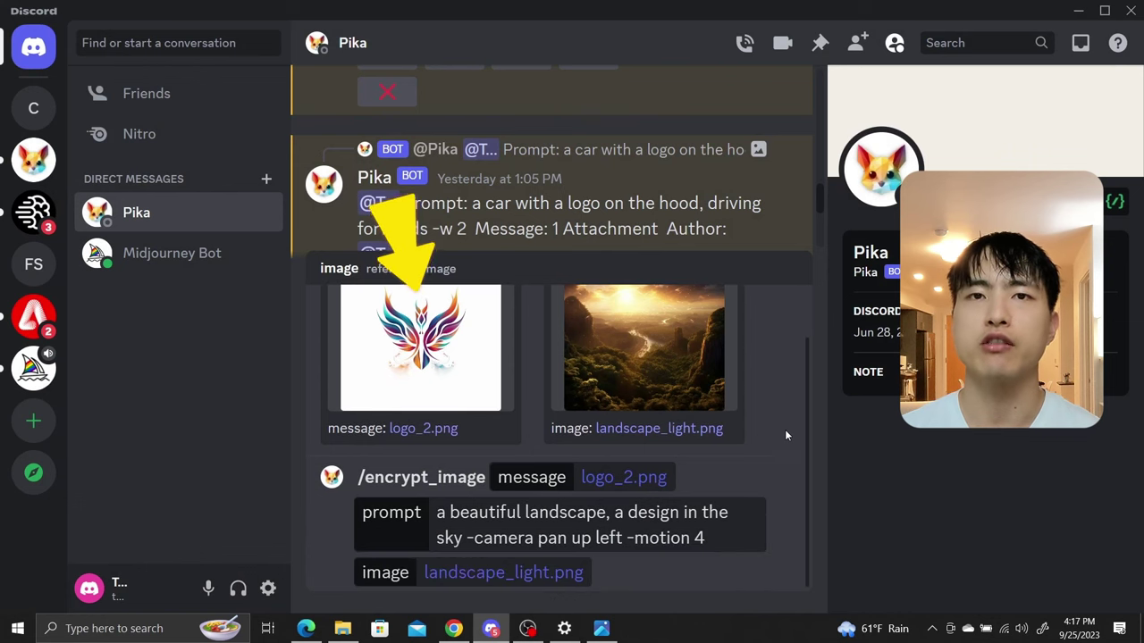